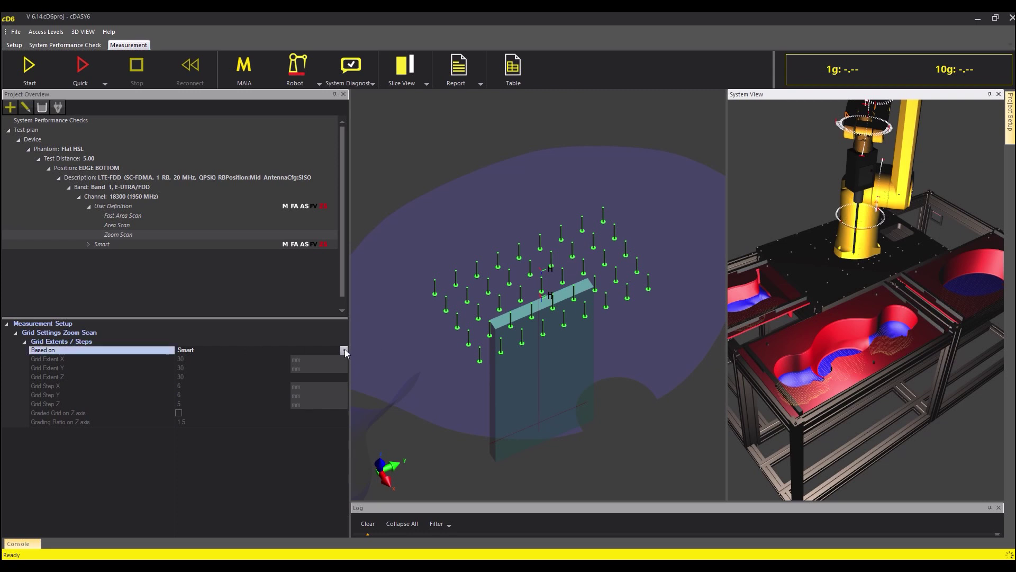
# Step: Open the grid basis choices for the User Definition zoom scan, currently set to Smart
pyautogui.click(344, 349)
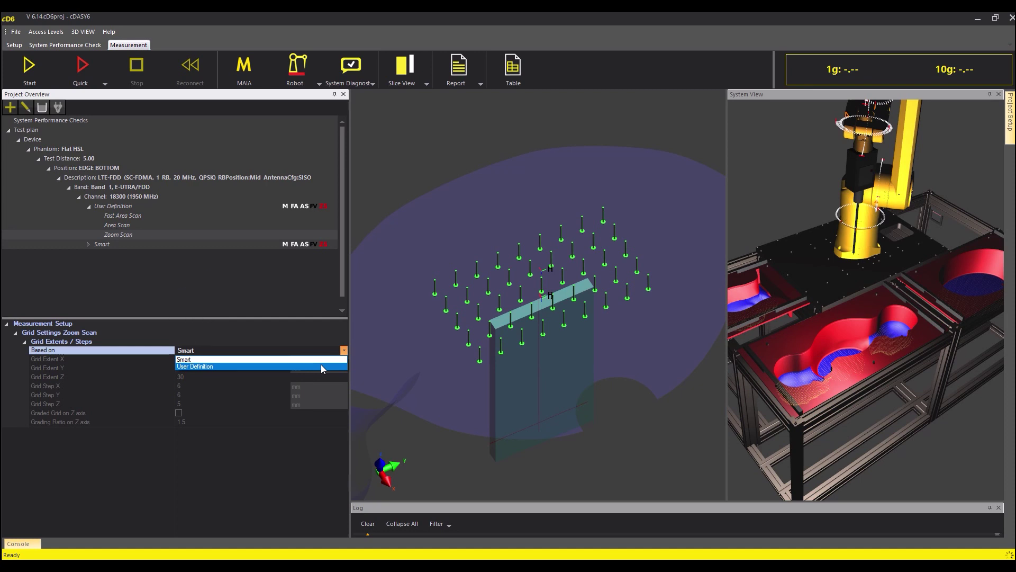
# Step: Base the zoom scan grid on User Definition, with 30 mm extents and 6/6/5 mm steps
pyautogui.click(322, 367)
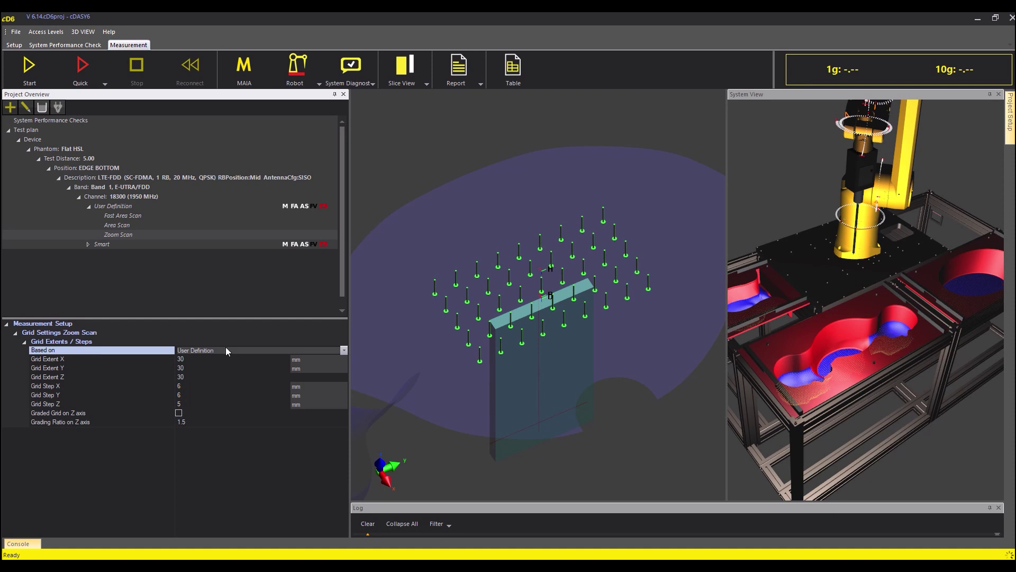
pyautogui.click(15, 32)
# Step: Review the default zoom scan grid table per frequency band in Application Preferences, then close it
pyautogui.click(36, 122)
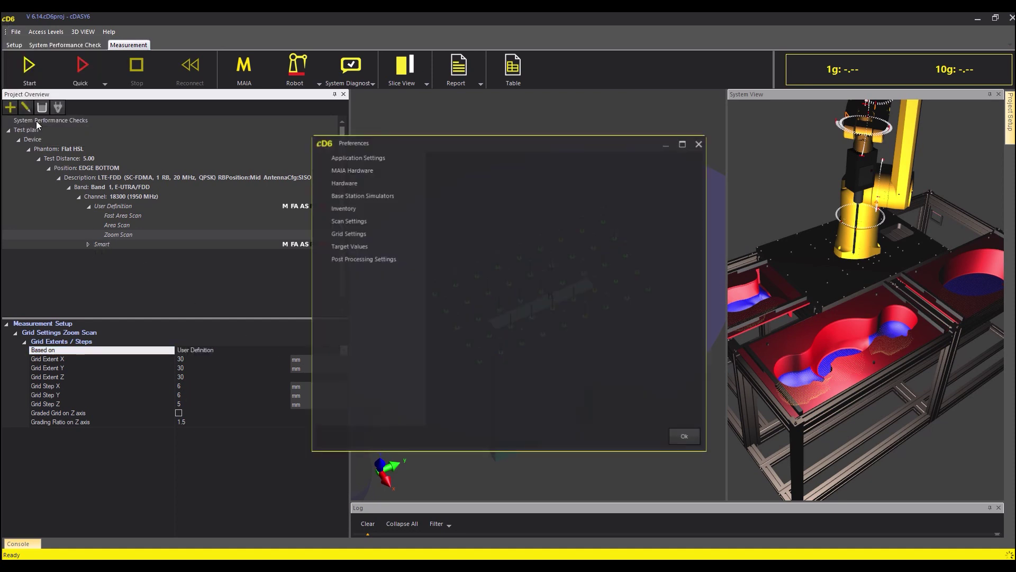
pyautogui.click(349, 235)
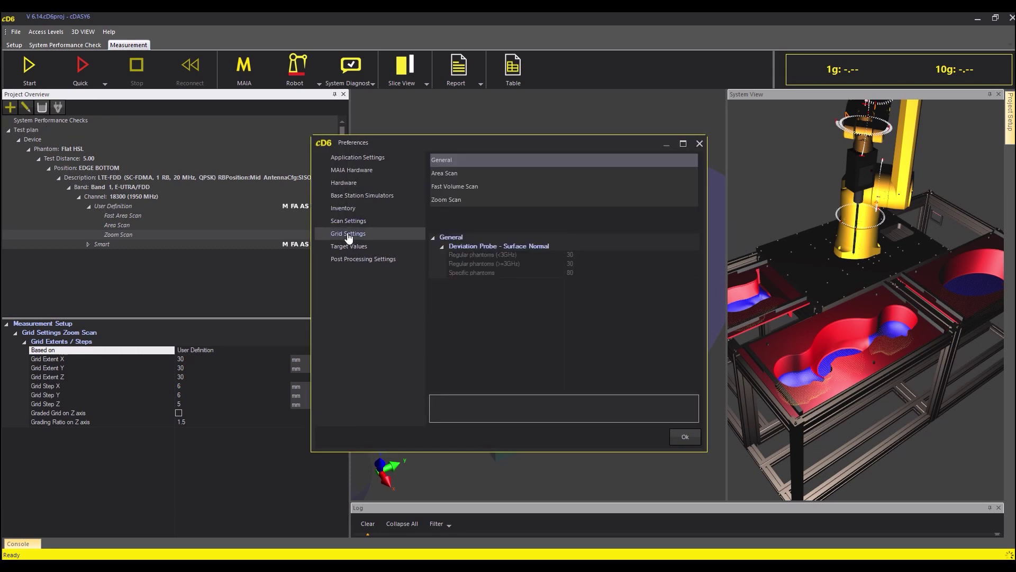
pyautogui.click(441, 200)
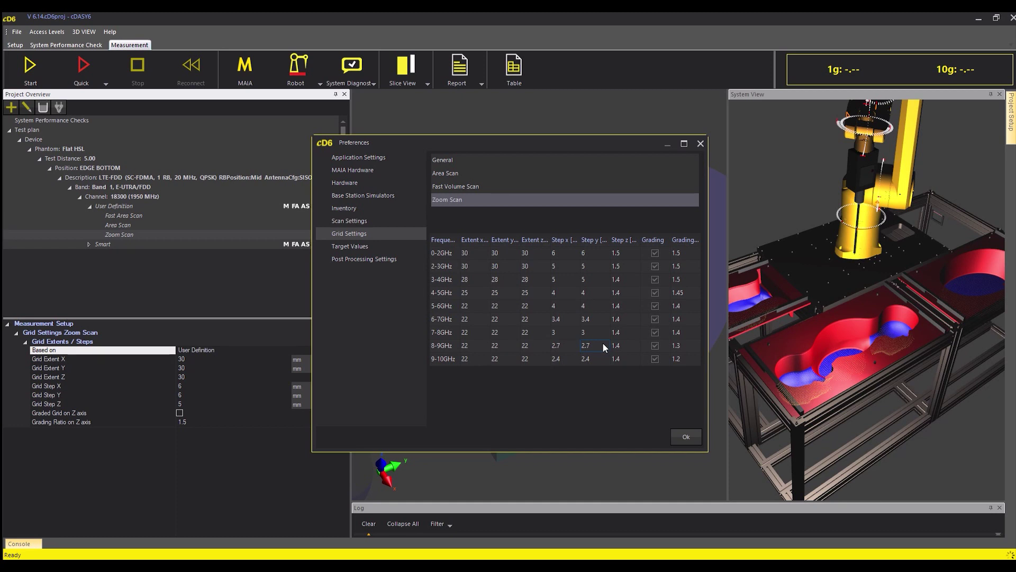
pyautogui.click(629, 320)
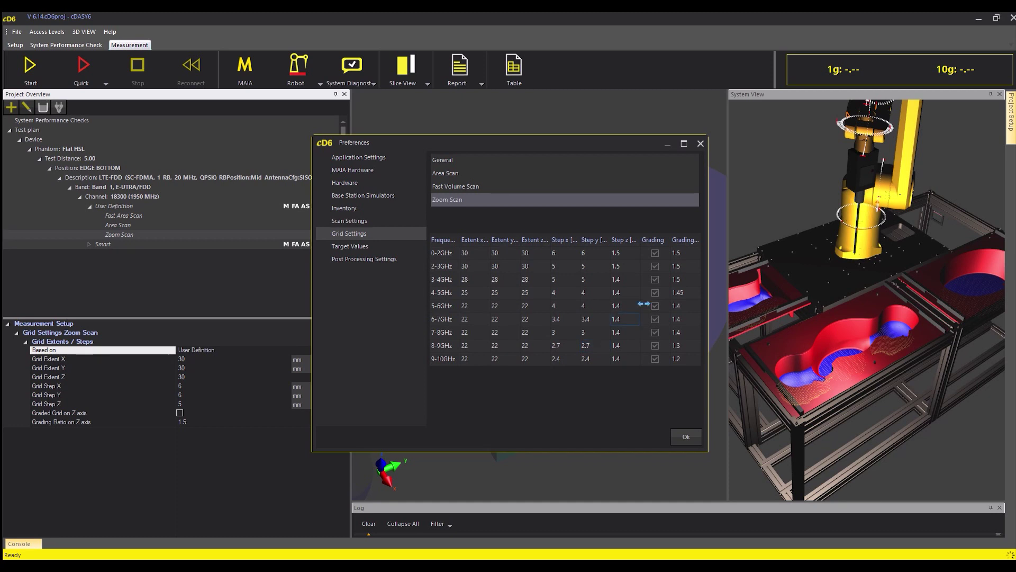
pyautogui.click(701, 144)
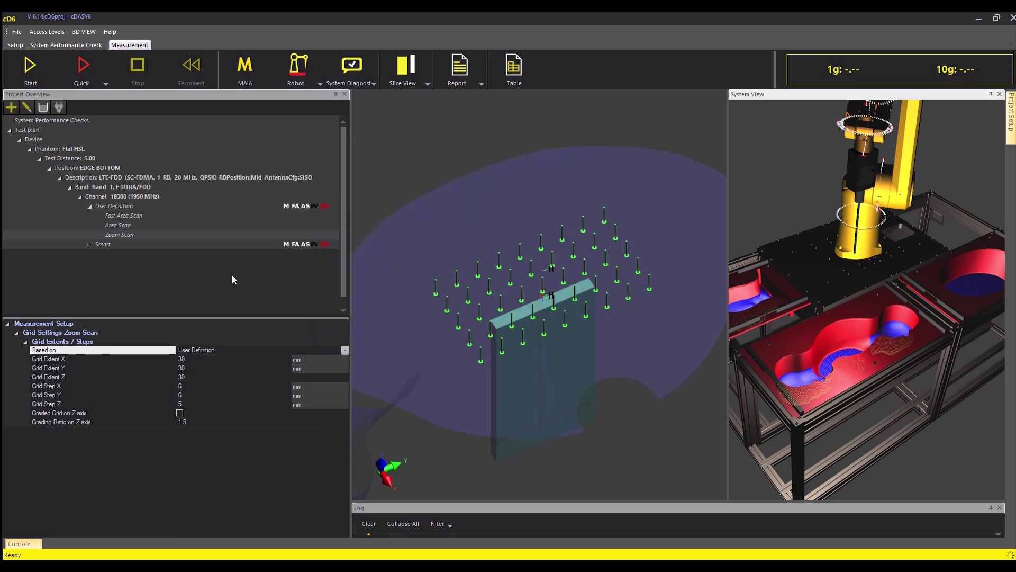
# Step: Expand the Smart group and show its zoom scan settings: Smart-based grid with graded Z steps
pyautogui.click(90, 244)
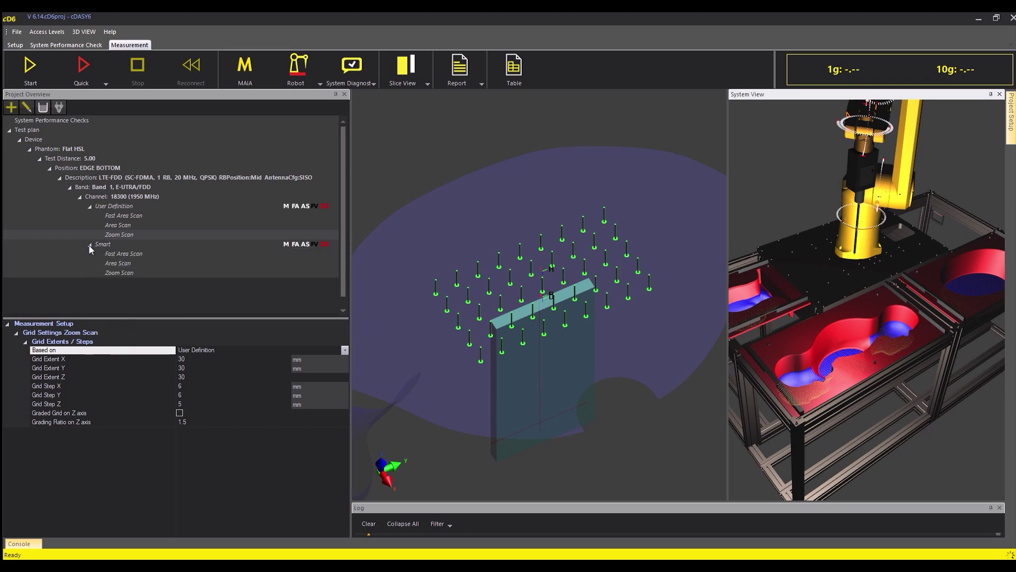
pyautogui.click(116, 275)
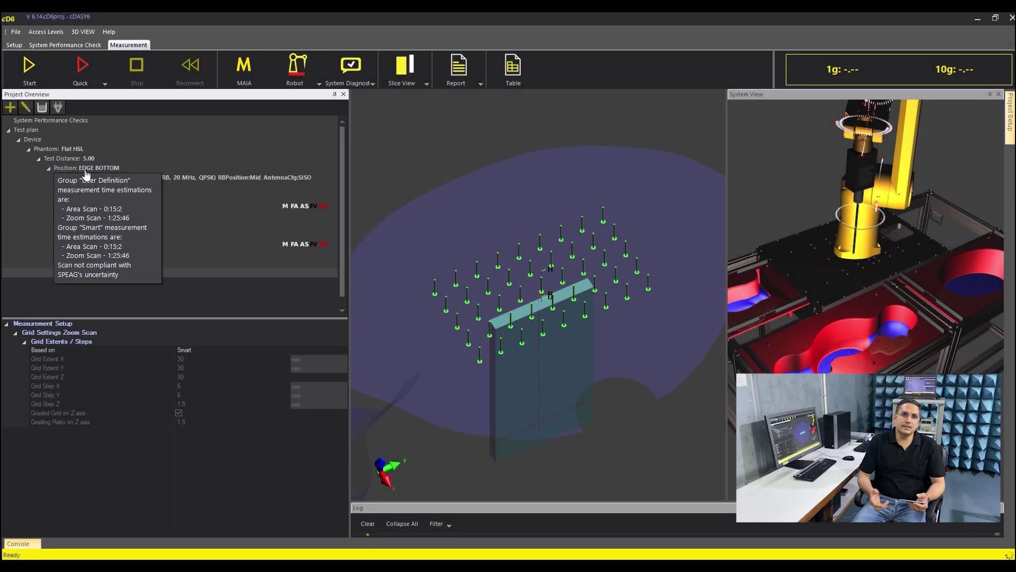
# Step: Select EDGE BOTTOM, check the User Definition zoom scan's grid basis, and start the measurement
pyautogui.click(86, 170)
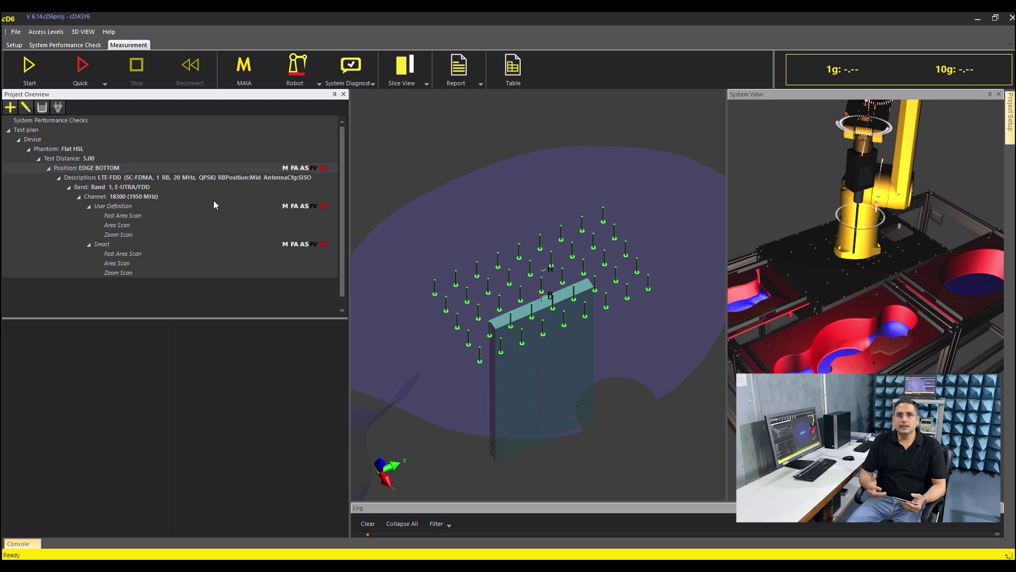
pyautogui.click(119, 234)
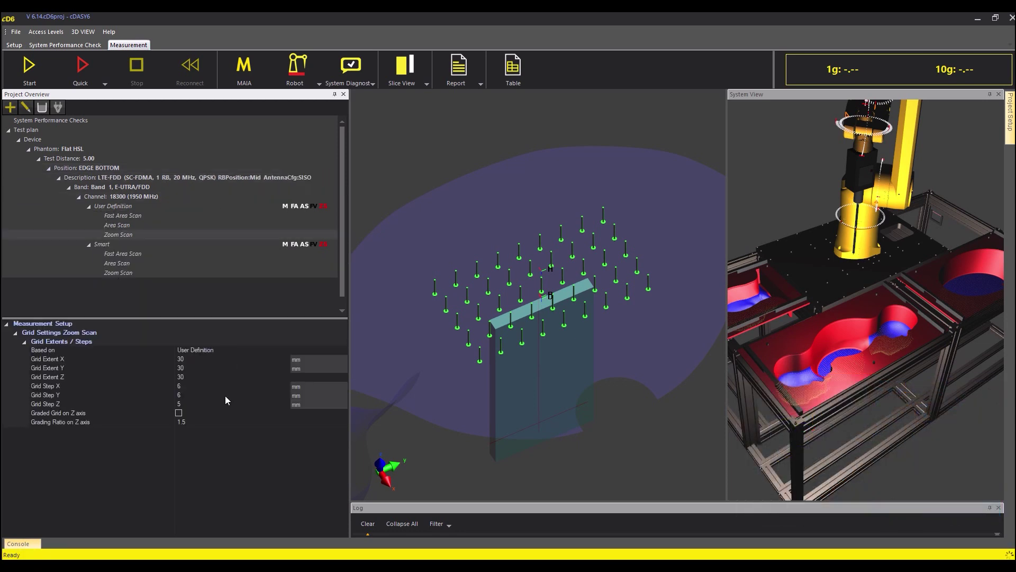
pyautogui.click(220, 350)
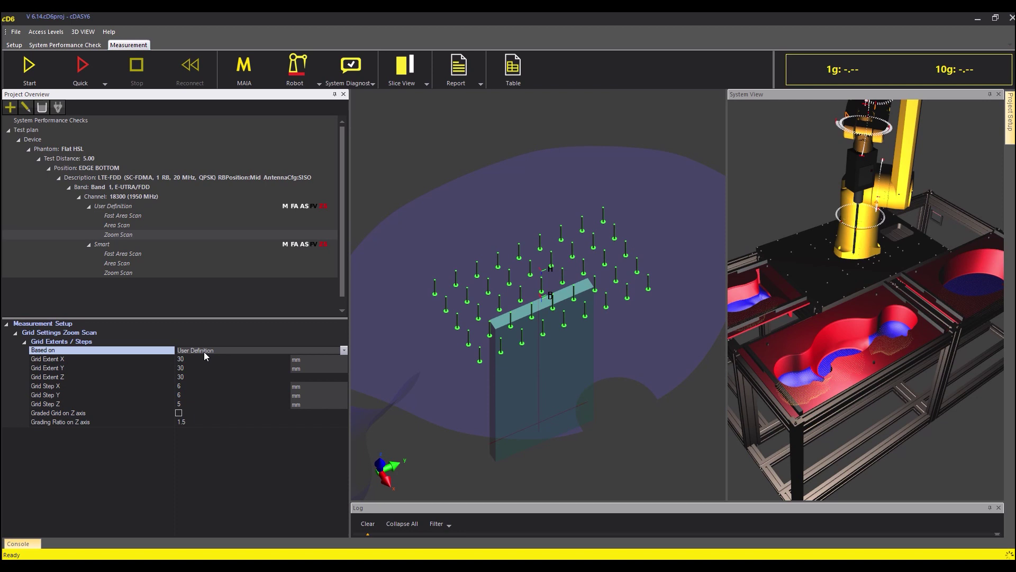
pyautogui.click(30, 70)
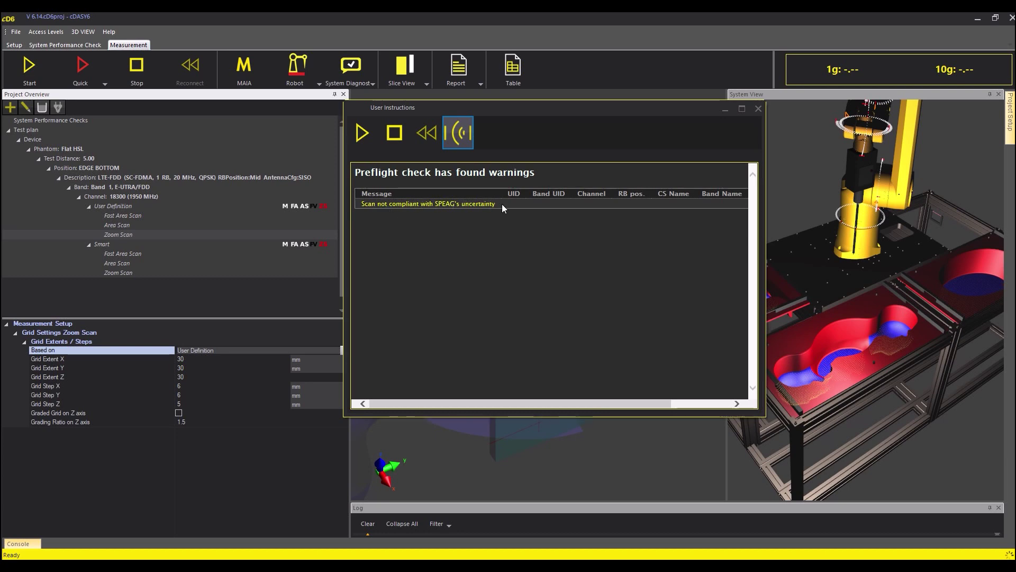
# Step: Dismiss the preflight warnings to measure, then read the zoom scan's resolution warning
pyautogui.click(362, 133)
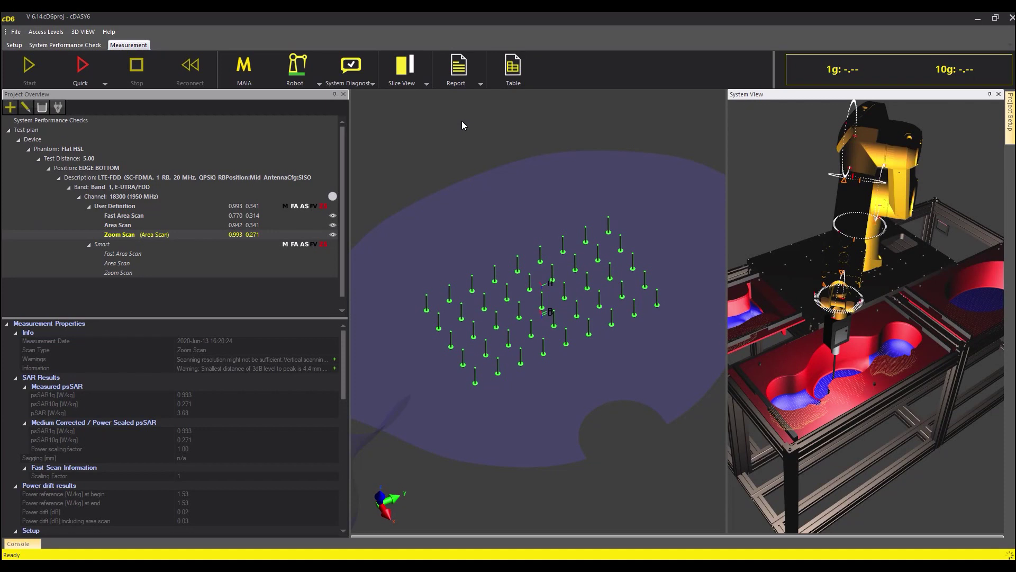
pyautogui.click(336, 368)
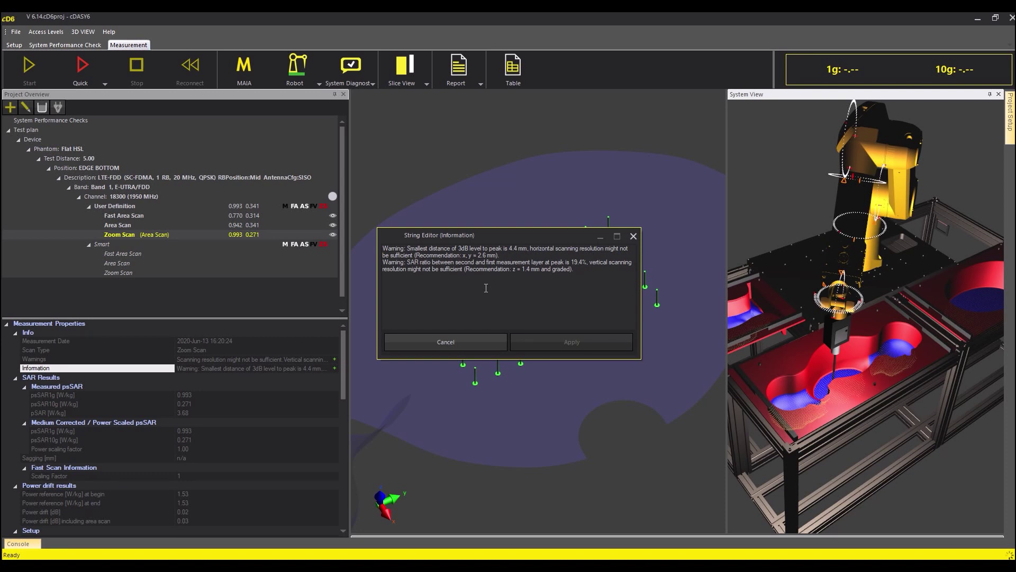
pyautogui.click(633, 235)
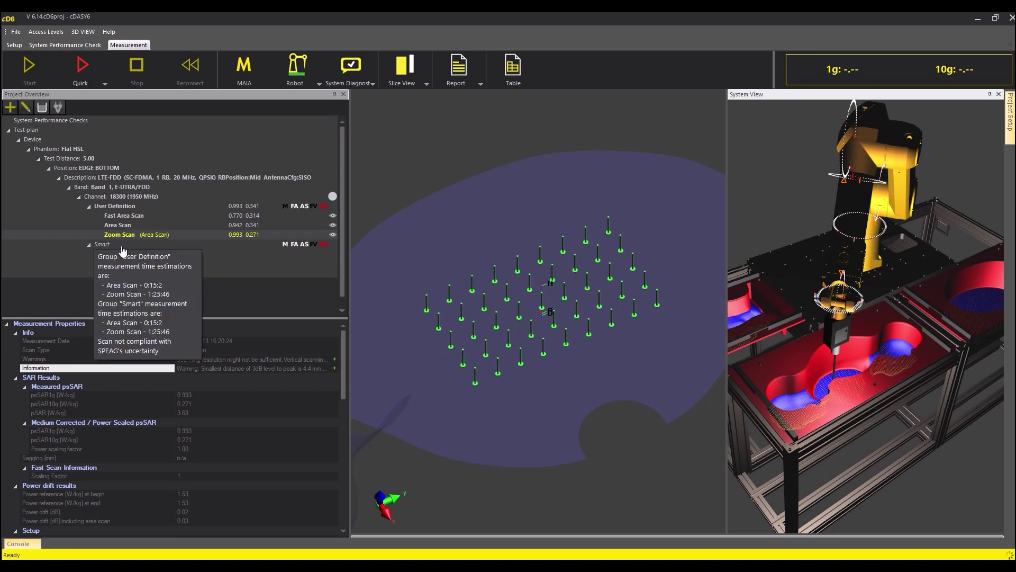
# Step: Measure the Smart scans and show the zoom scan result of 1.04 and 0.275 W/kg
pyautogui.click(28, 68)
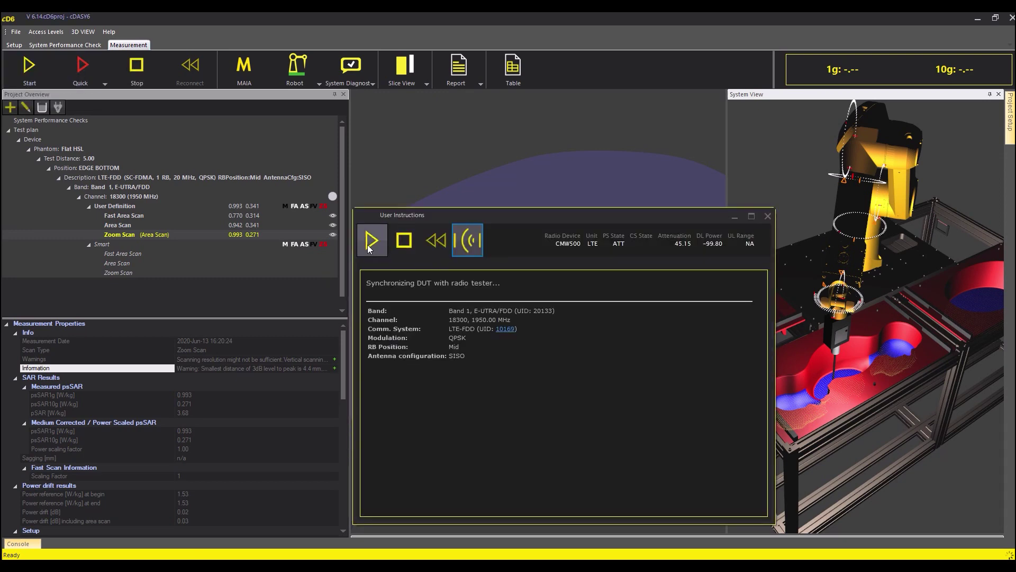
pyautogui.click(370, 240)
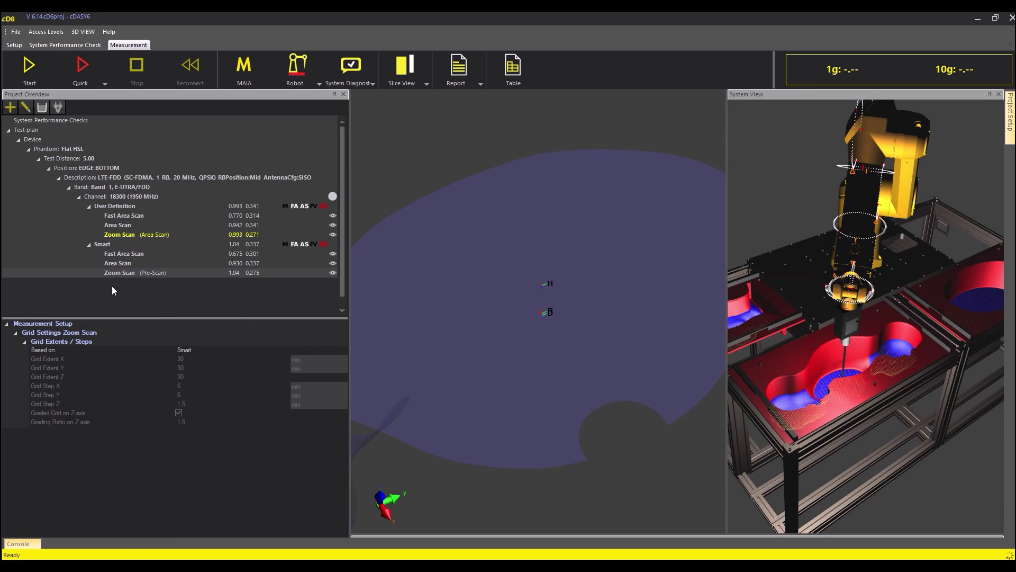
pyautogui.click(132, 274)
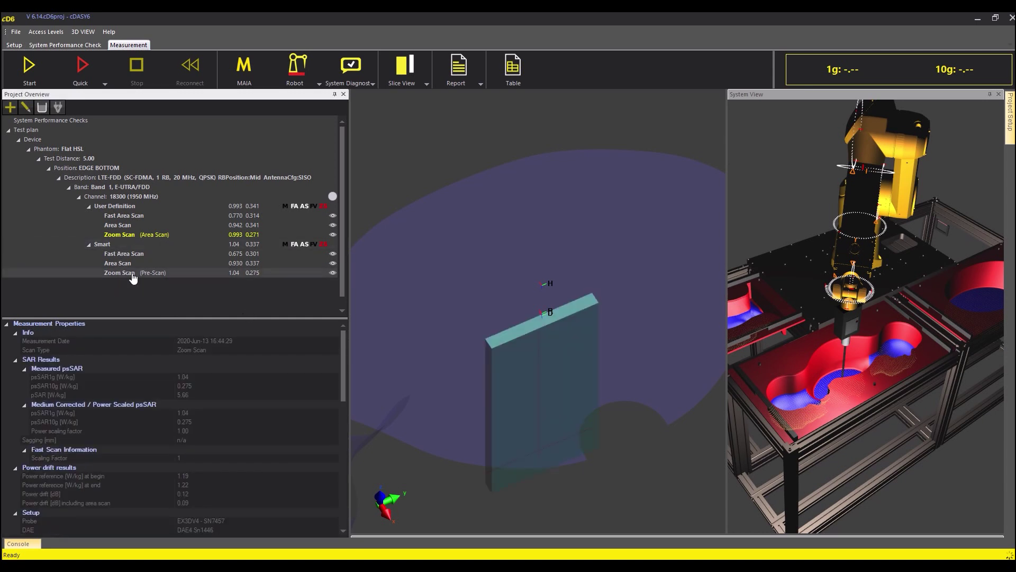
pyautogui.moveTo(344, 377); pyautogui.dragTo(341, 455)
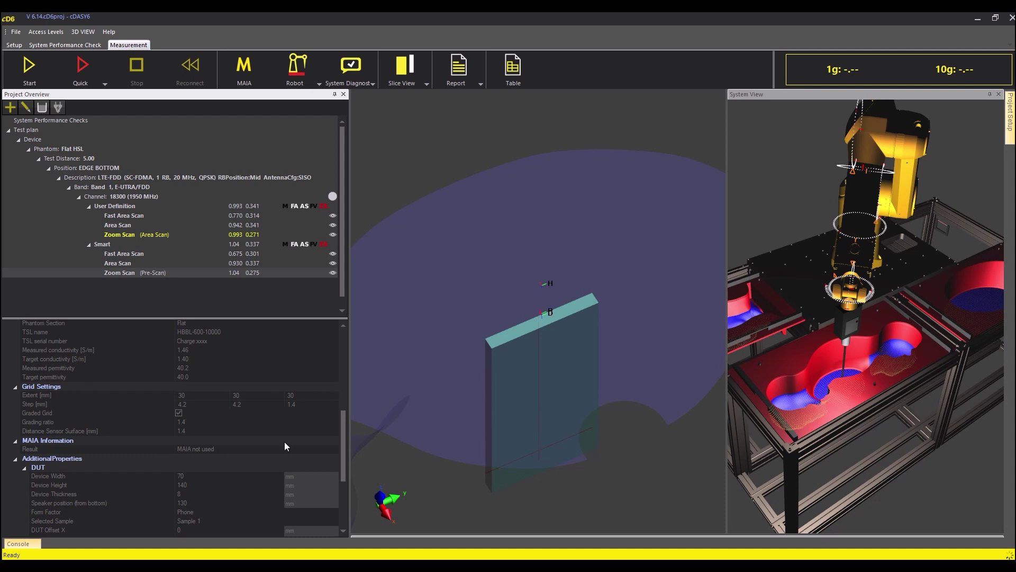
# Step: Display the Smart area and zoom scan SAR in 3D, rotate the view, and reshow the area scan
pyautogui.click(333, 263)
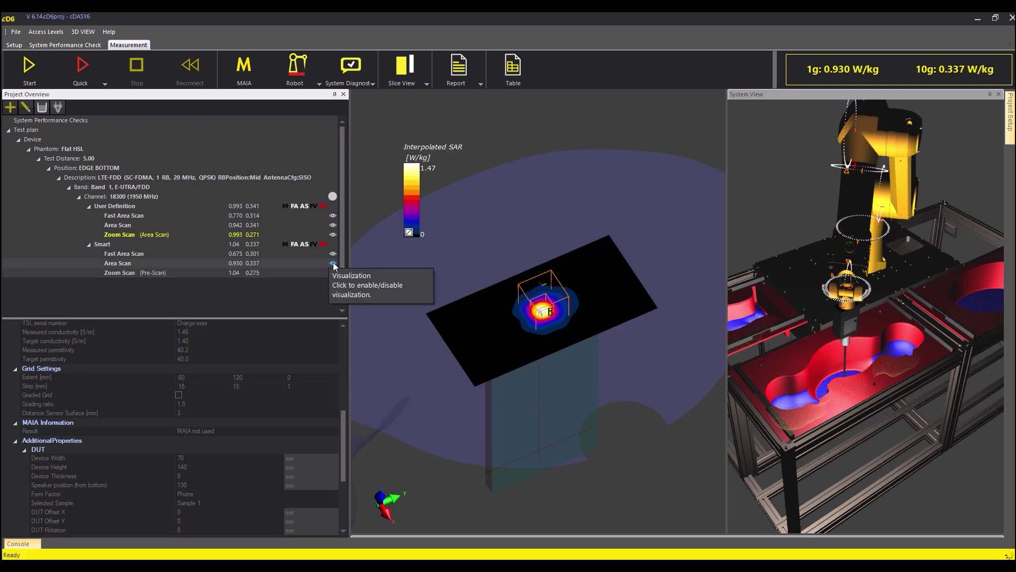
pyautogui.click(333, 272)
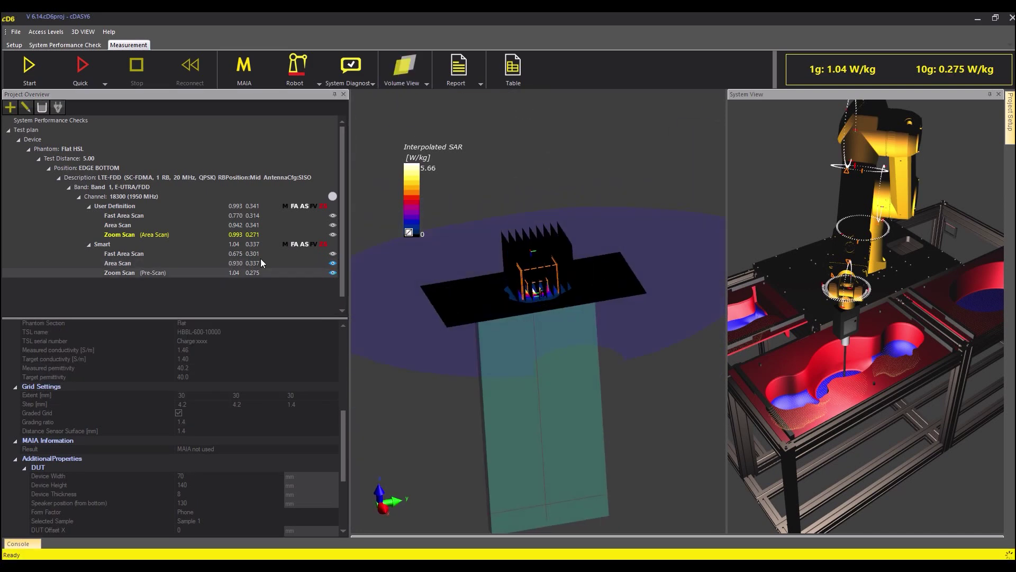
pyautogui.scroll(3, 521, 316)
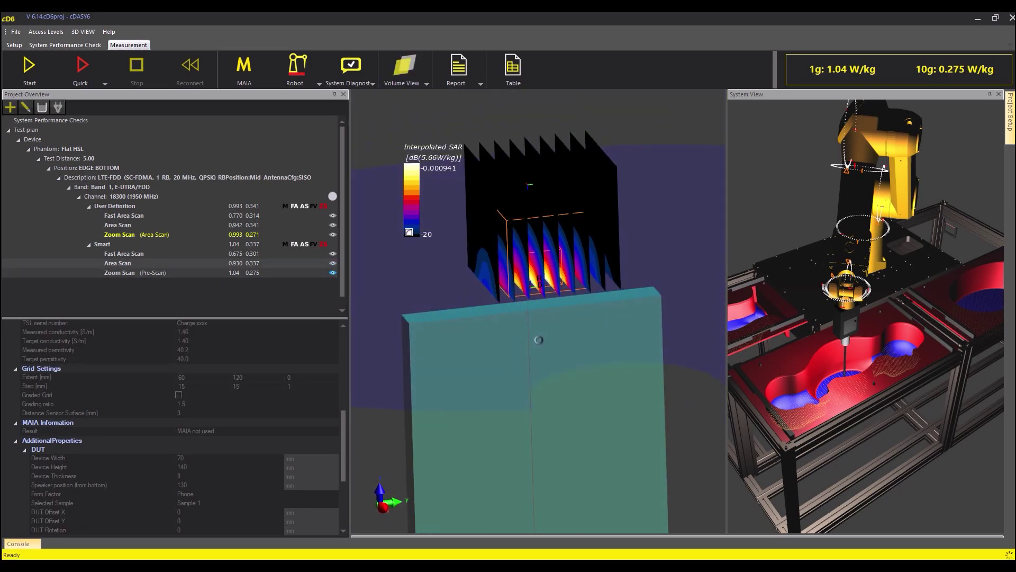
pyautogui.scroll(-2, 621, 338)
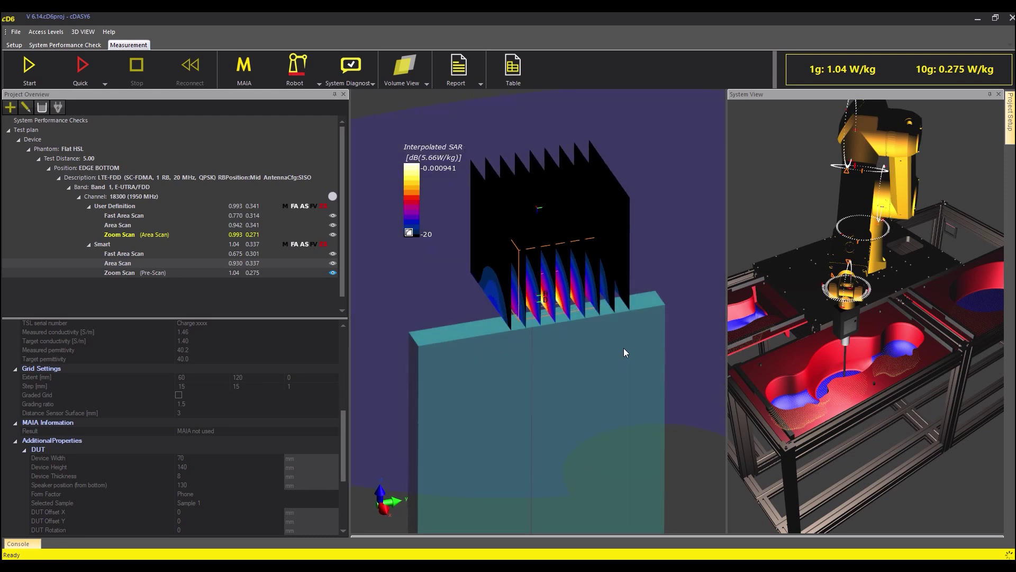
pyautogui.scroll(-1, 625, 348)
pyautogui.moveTo(588, 339); pyautogui.dragTo(571, 338)
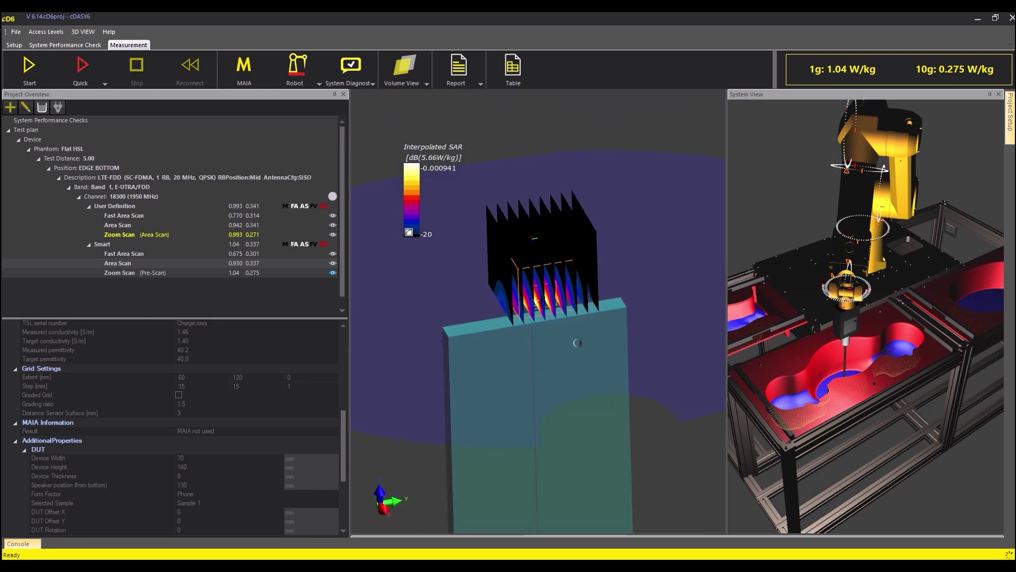
pyautogui.click(333, 263)
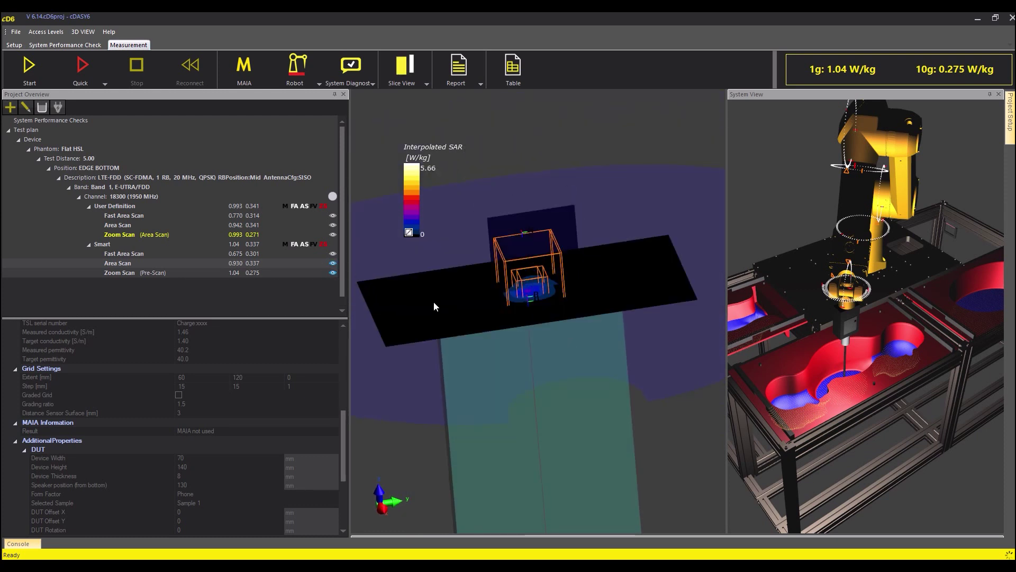
pyautogui.scroll(1, 447, 328)
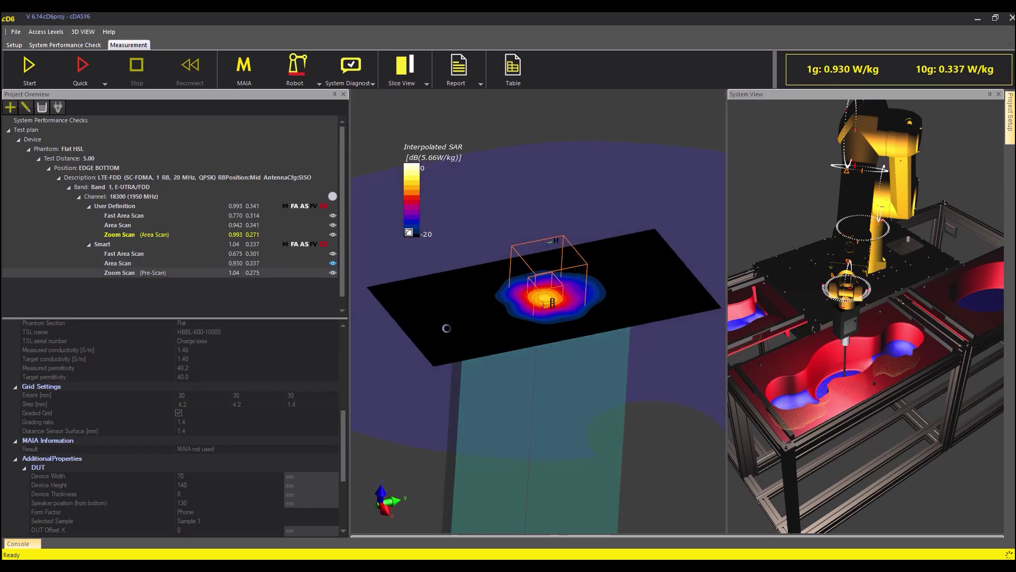